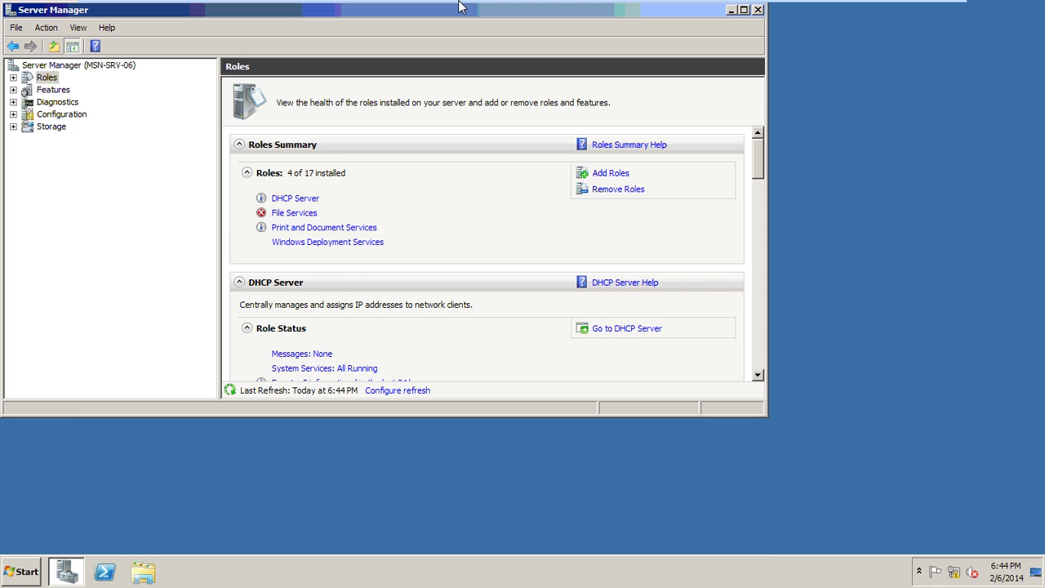
Step: Move the Server Manager window down and right, further onto the desktop
{"action": "left_click_drag", "start_coordinate": [458, 5], "coordinate": [533, 82]}
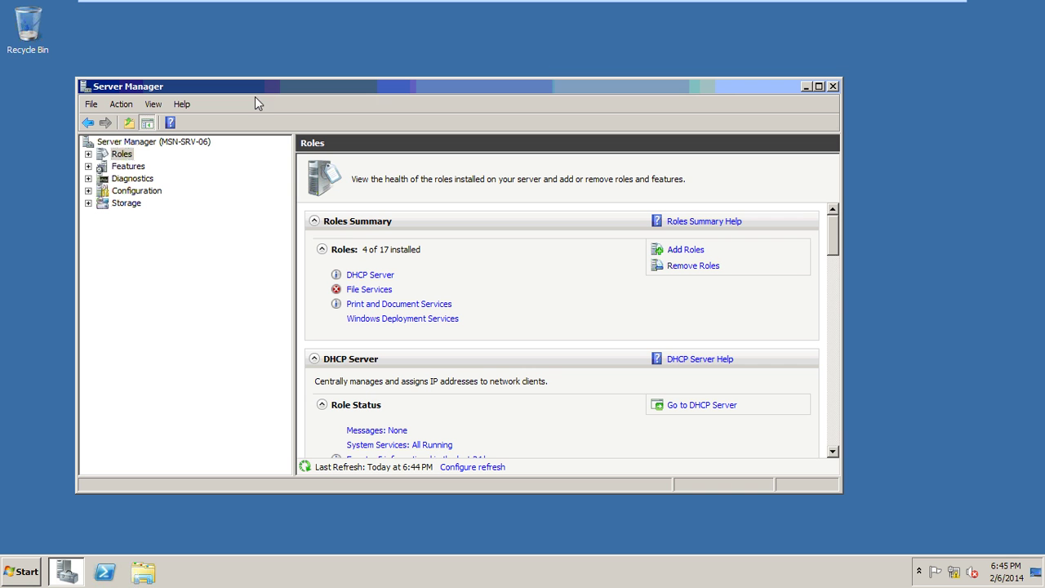
Step: In the Remove Roles Wizard, mark DHCP Server for removal and advance to its confirmation page
{"action": "left_click", "coordinate": [122, 155]}
{"action": "left_click", "coordinate": [687, 270]}
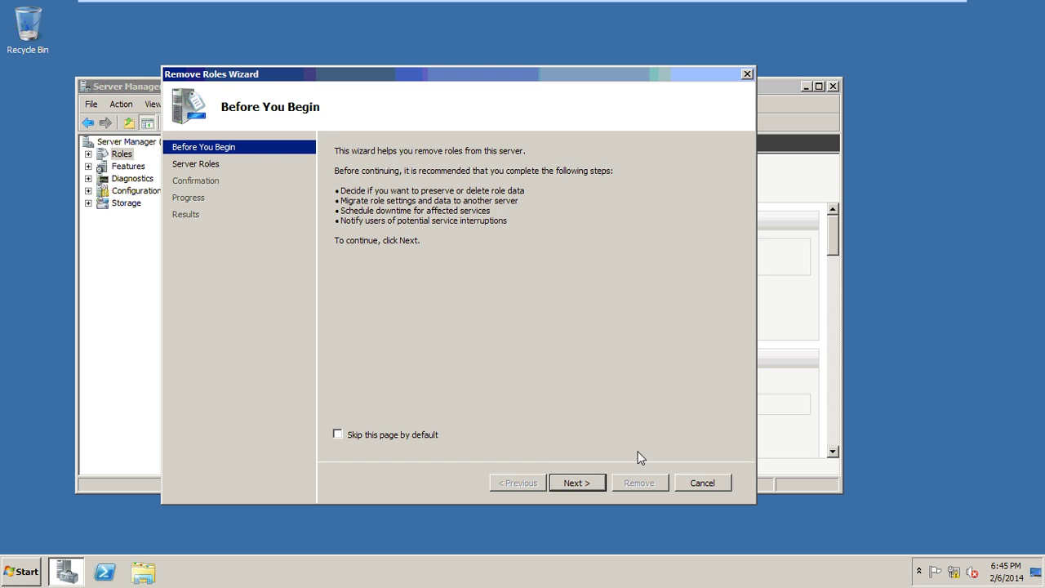
{"action": "left_click", "coordinate": [578, 481]}
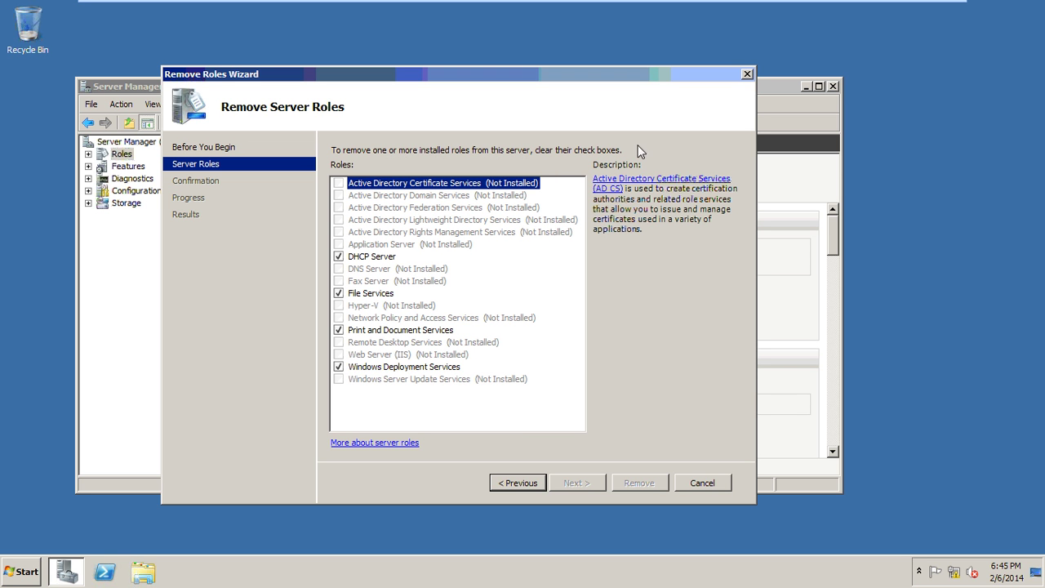
{"action": "left_click", "coordinate": [340, 257]}
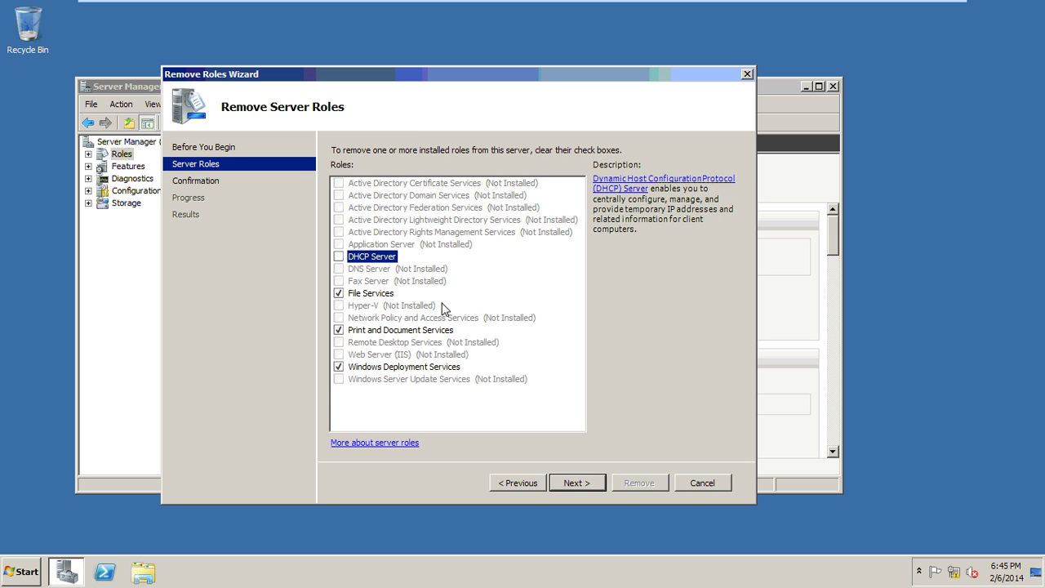
{"action": "left_click", "coordinate": [588, 482]}
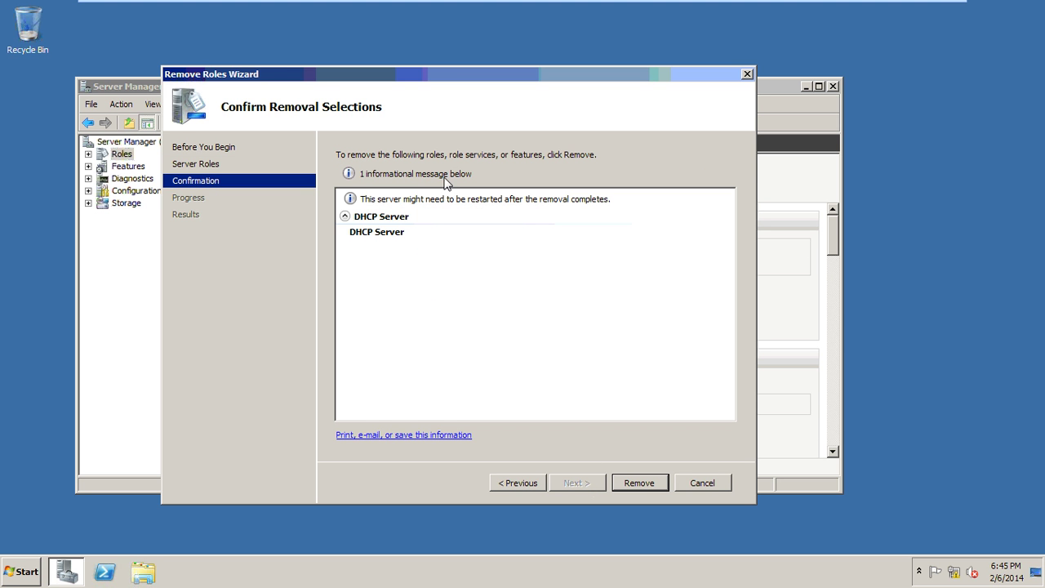
Step: Remove the DHCP Server role, close the wizard, and agree to restart the server now
{"action": "left_click", "coordinate": [630, 482]}
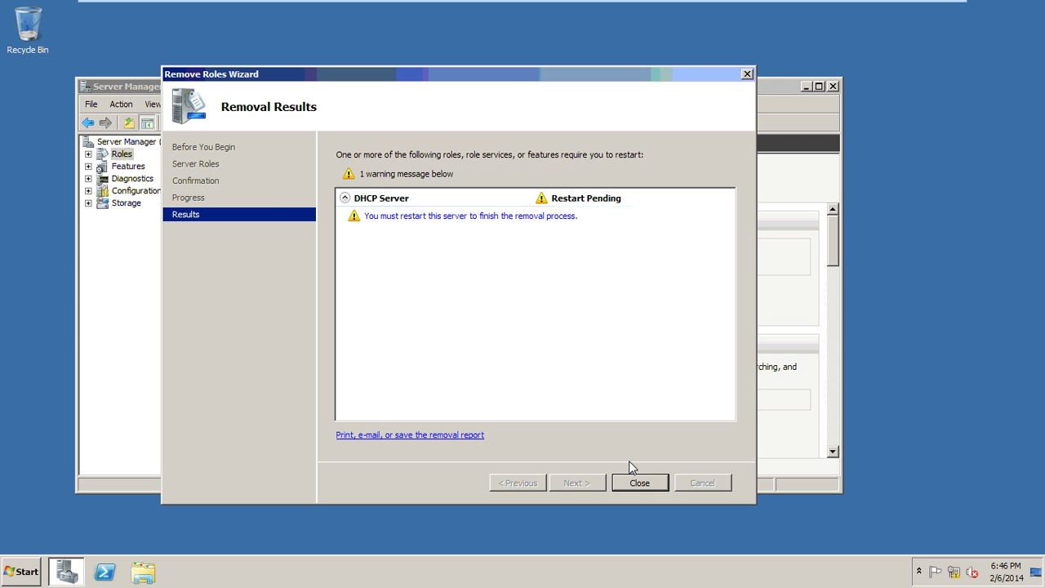
{"action": "left_click", "coordinate": [638, 482]}
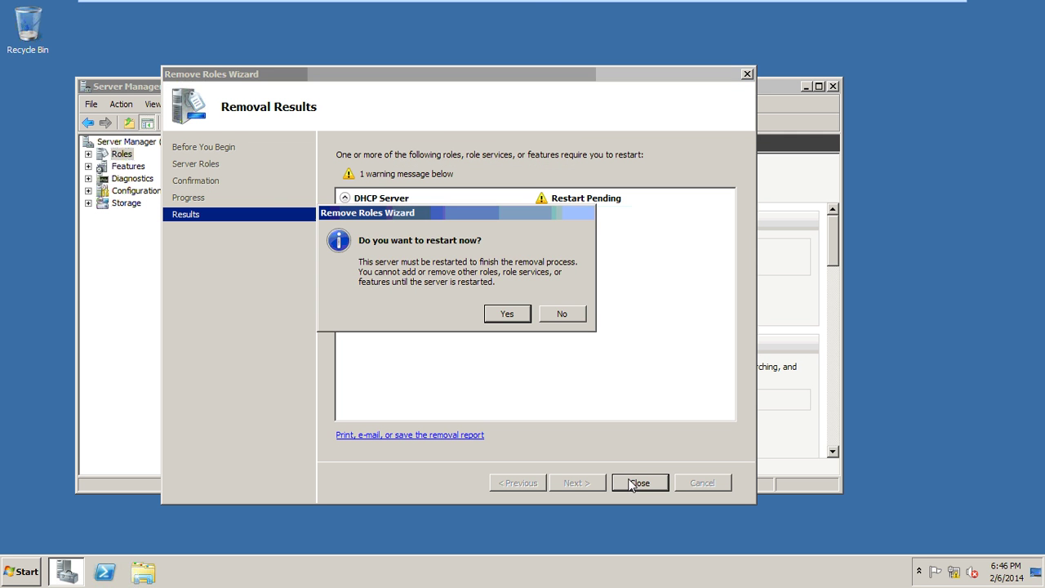
{"action": "left_click", "coordinate": [507, 314]}
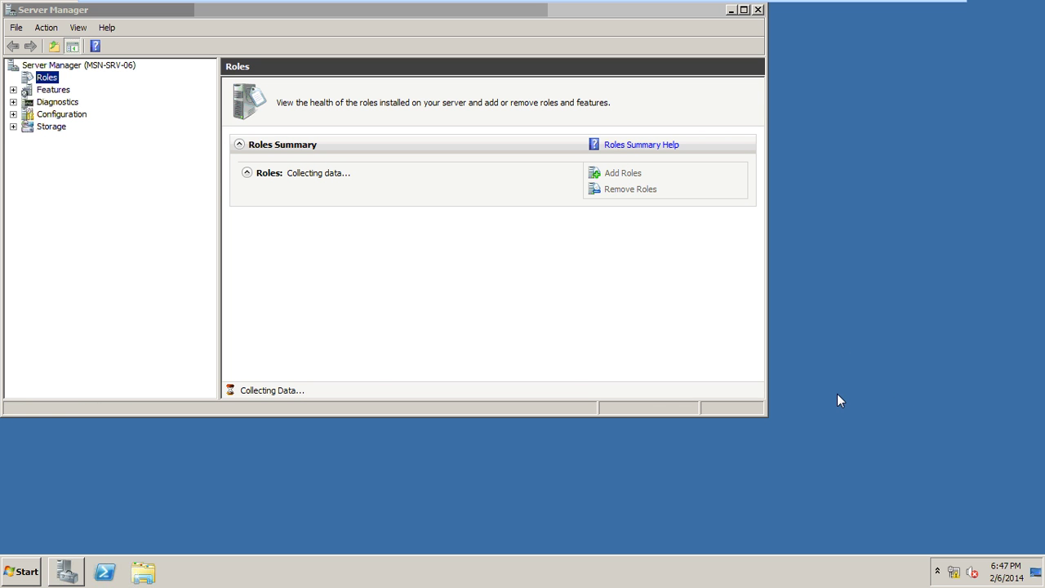
Step: Enlarge Server Manager, dismiss the roles-already-changed error, and close the duplicate Server Manager window
{"action": "left_click_drag", "start_coordinate": [765, 417], "coordinate": [853, 537]}
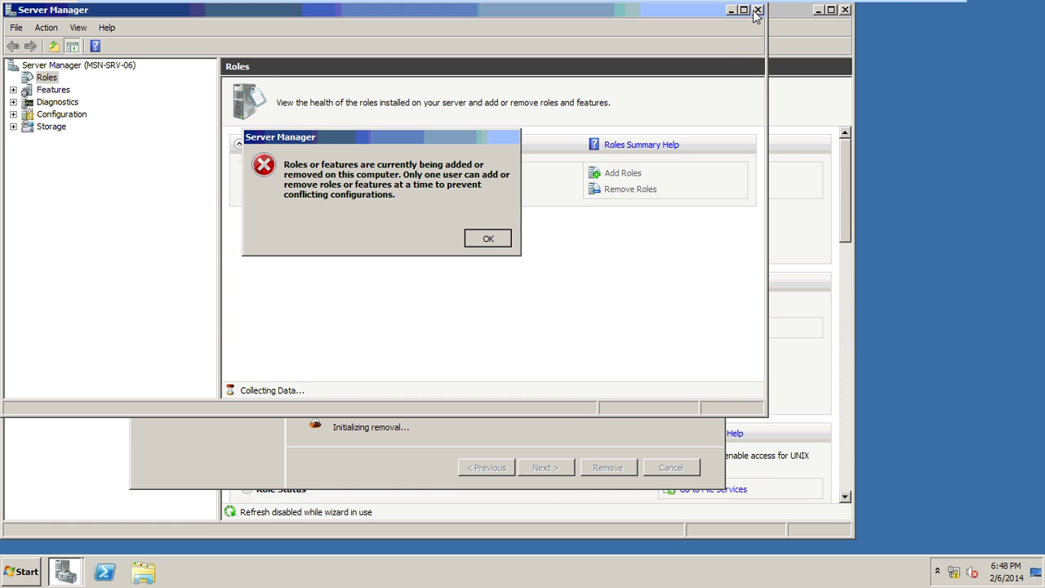
{"action": "key", "text": "Return"}
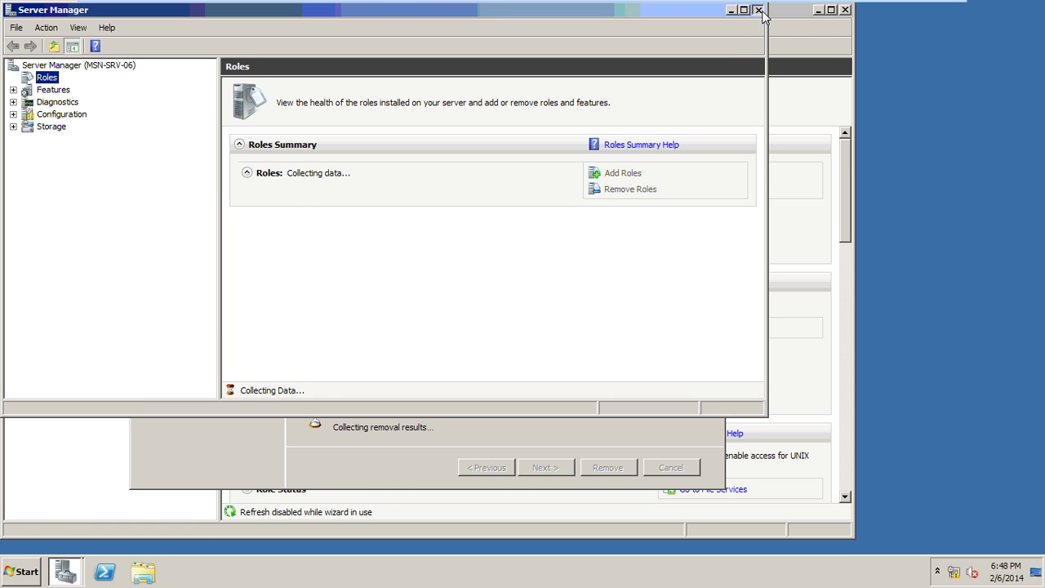
{"action": "left_click", "coordinate": [758, 10]}
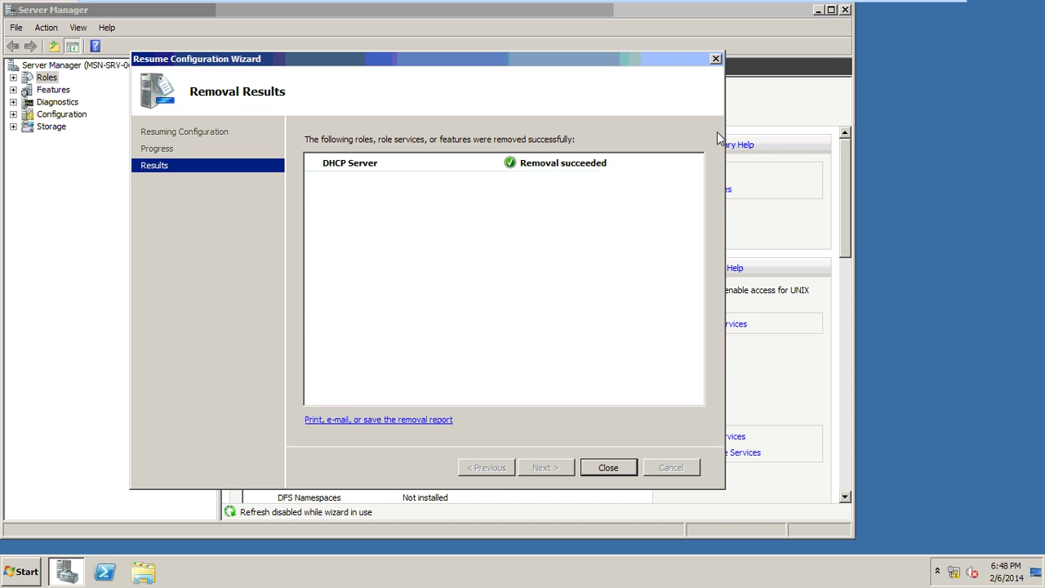
Step: Close the successful removal results and launch a Command Prompt, moved toward screen centre
{"action": "left_click", "coordinate": [608, 468]}
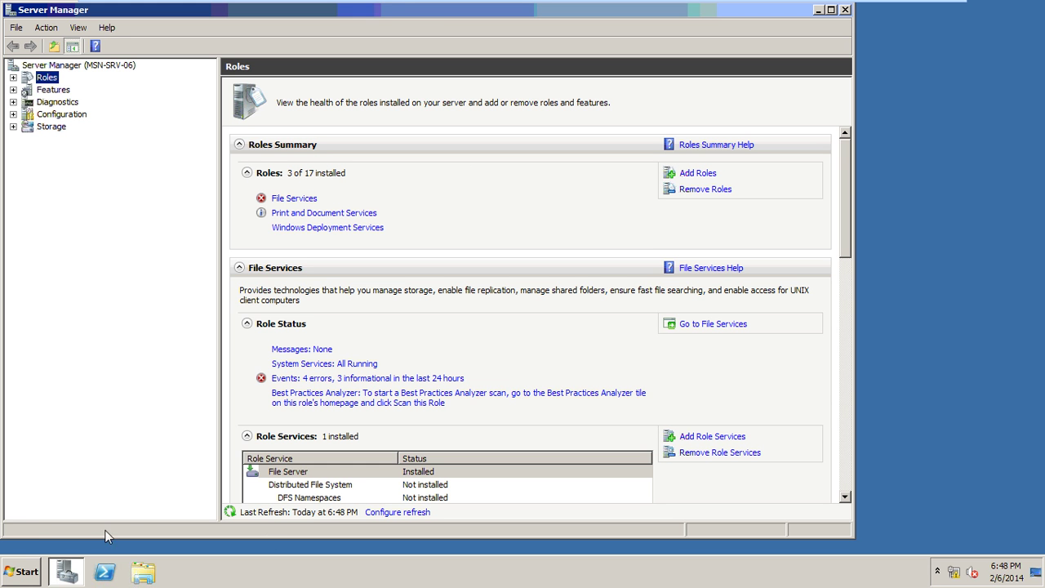
{"action": "left_click", "coordinate": [36, 570]}
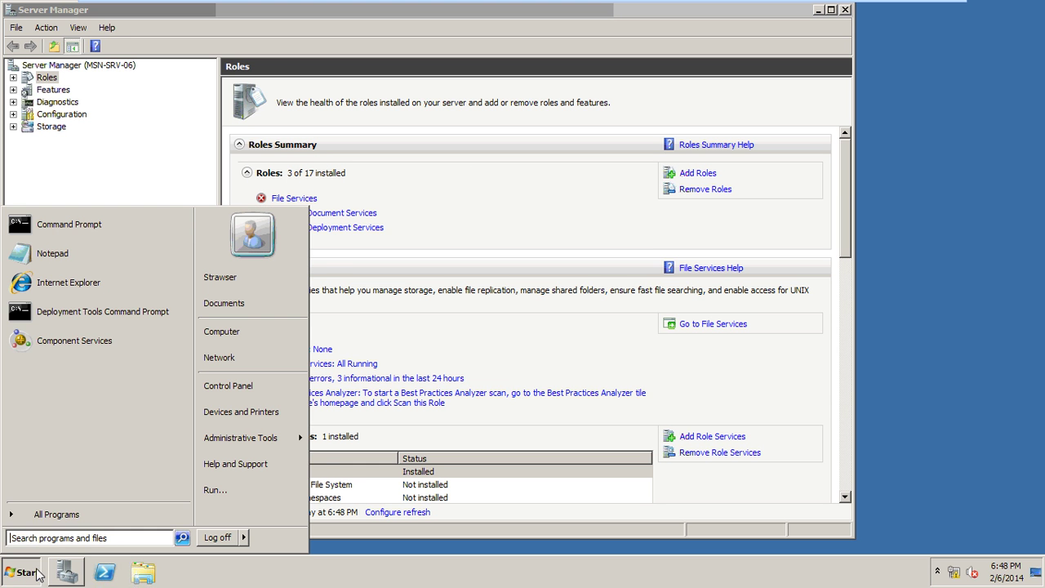
{"action": "left_click", "coordinate": [100, 223]}
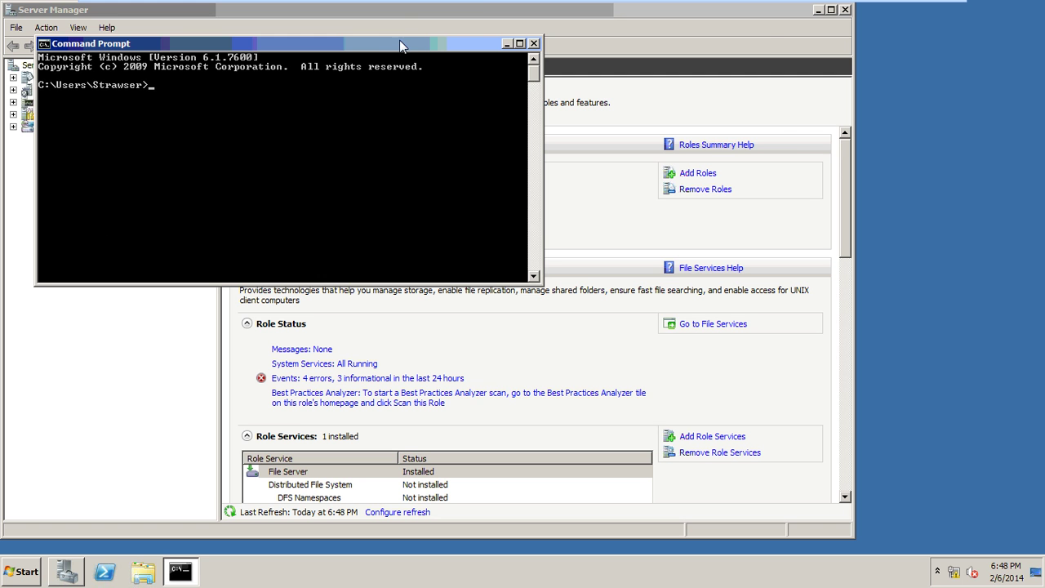
{"action": "left_click_drag", "start_coordinate": [404, 43], "coordinate": [649, 94]}
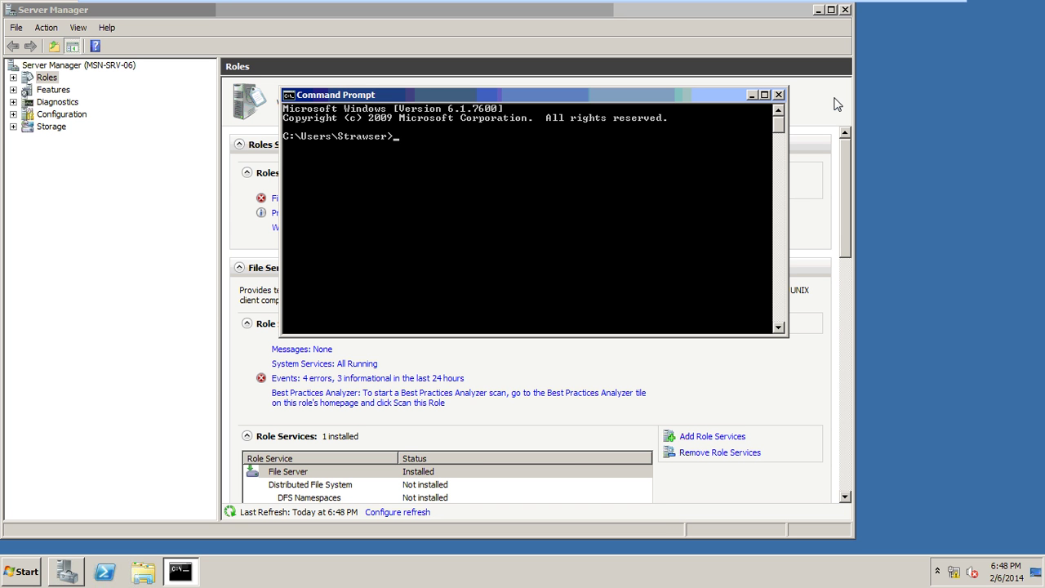
Step: Try netsh setting Local Area Connection to static 192.168.100.10 without administrator rights
{"action": "type", "text": "netsh"}
{"action": "type", "text": " int ip set address"}
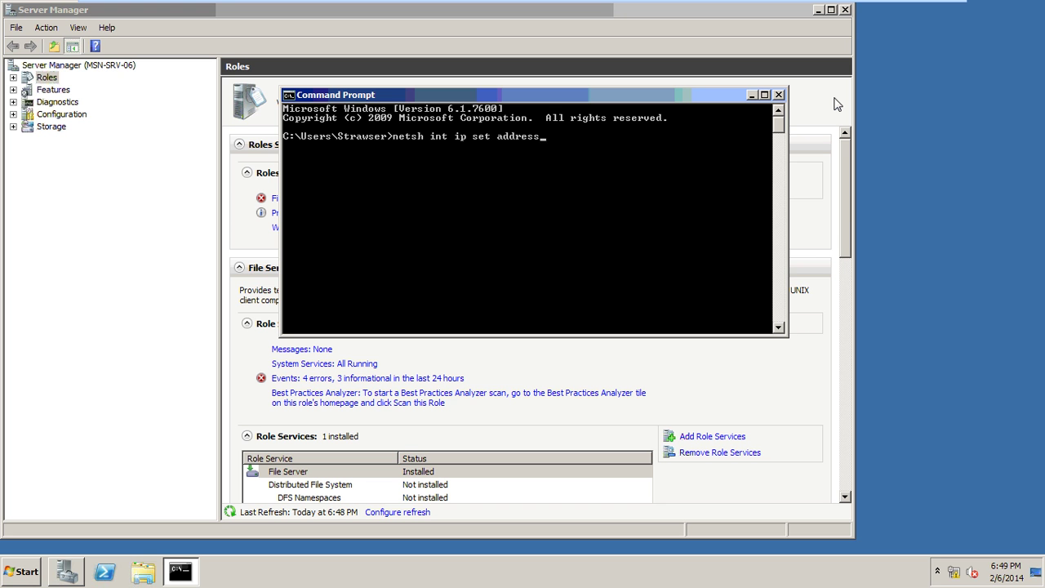
{"action": "type", "text": " name = \"Local Area Connection\" static 192.168.100.10 255.255.255.0"}
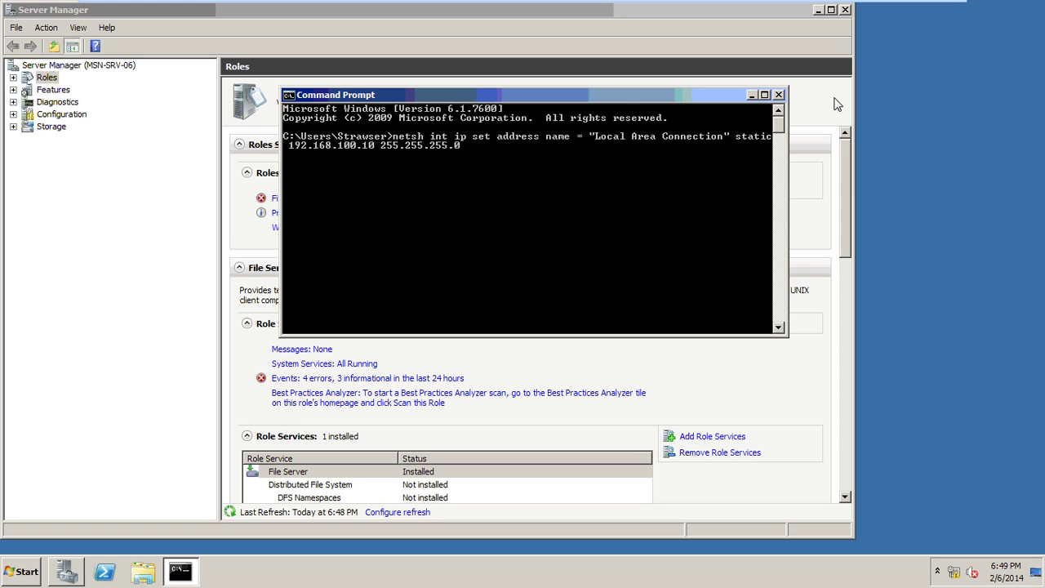
{"action": "key", "text": "Return"}
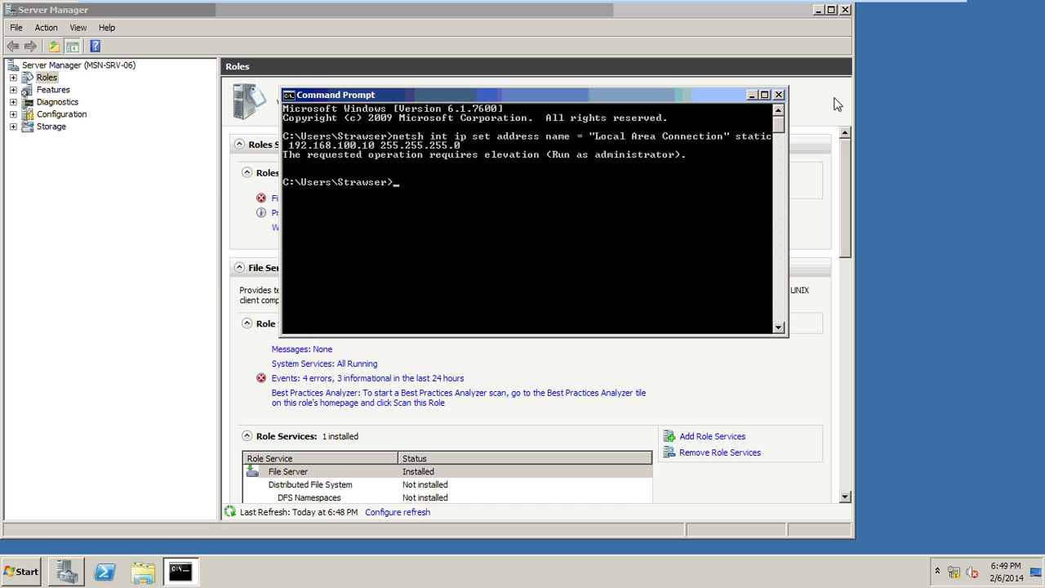
Step: Replace the non-elevated window with a Command Prompt run as administrator
{"action": "left_click", "coordinate": [779, 95]}
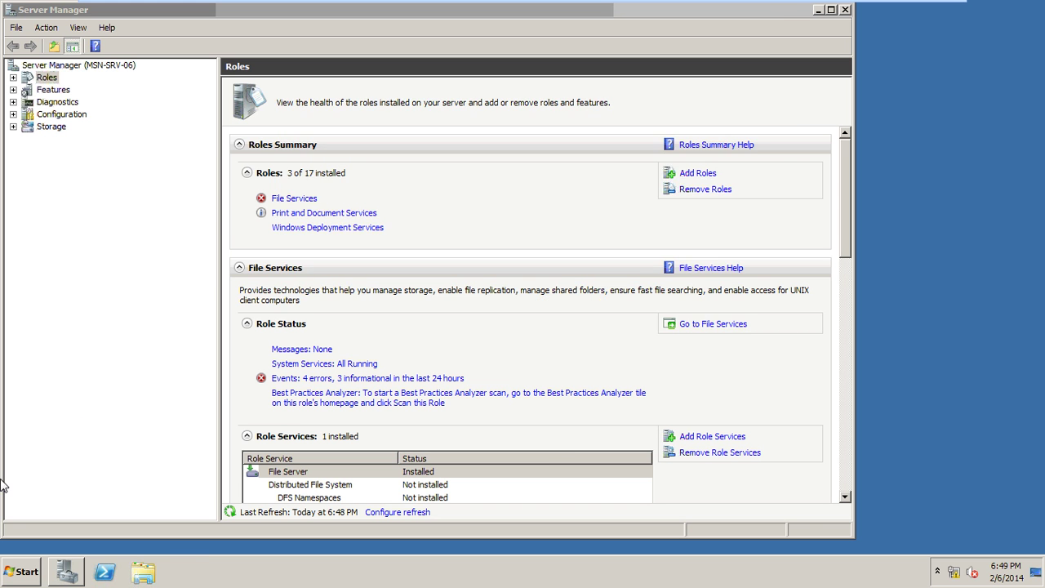
{"action": "left_click", "coordinate": [18, 570]}
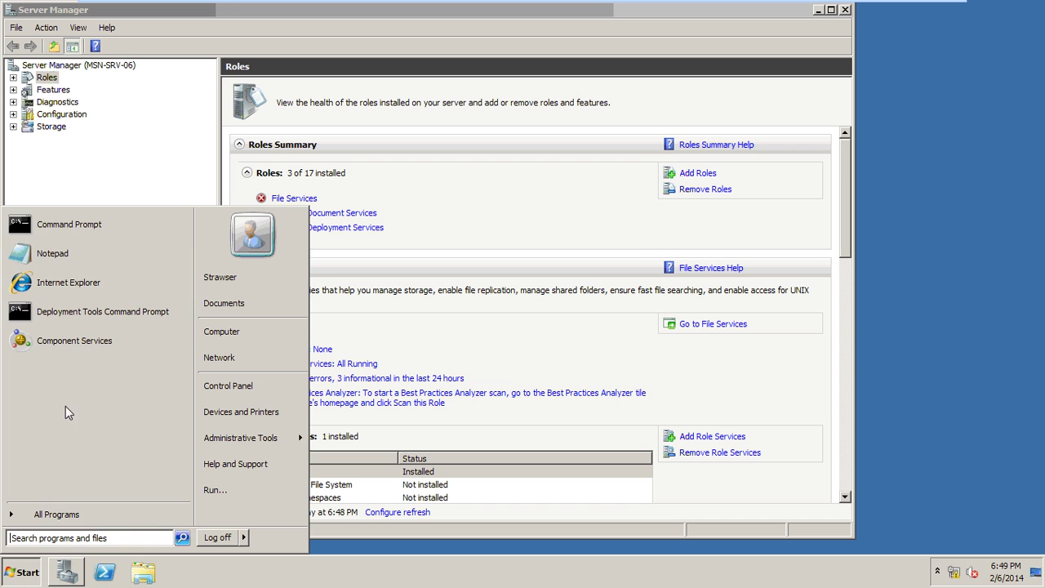
{"action": "right_click", "coordinate": [81, 233]}
{"action": "left_click", "coordinate": [122, 257]}
{"action": "left_click", "coordinate": [236, 370]}
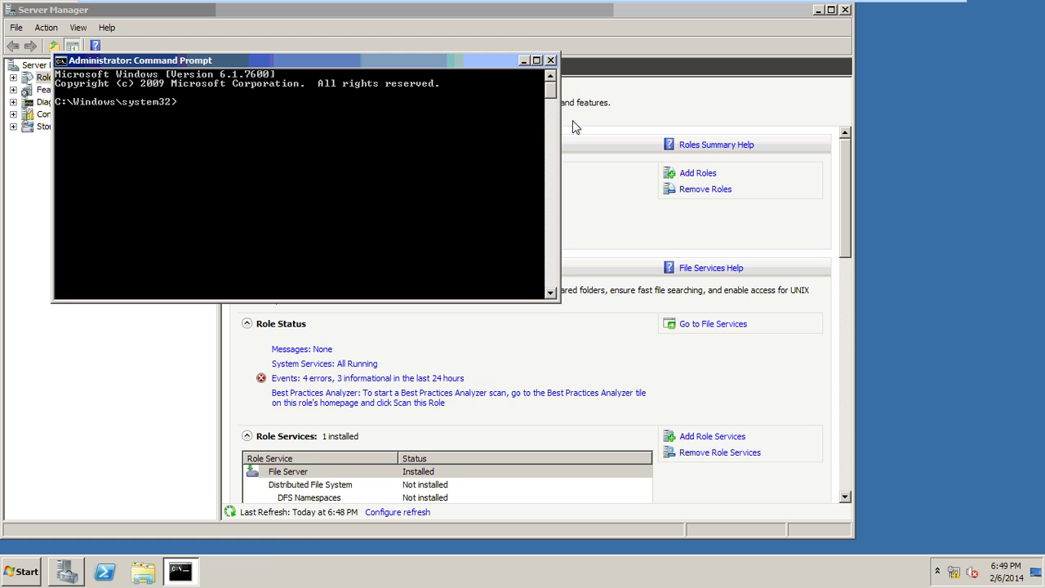
Step: Set Local Area Connection to static 192.168.100.10, mask 255.255.255.0, with netsh
{"action": "type", "text": "netsh int ip seta"}
{"action": "key", "text": "BackSpace"}
{"action": "type", "text": "address name = \""}
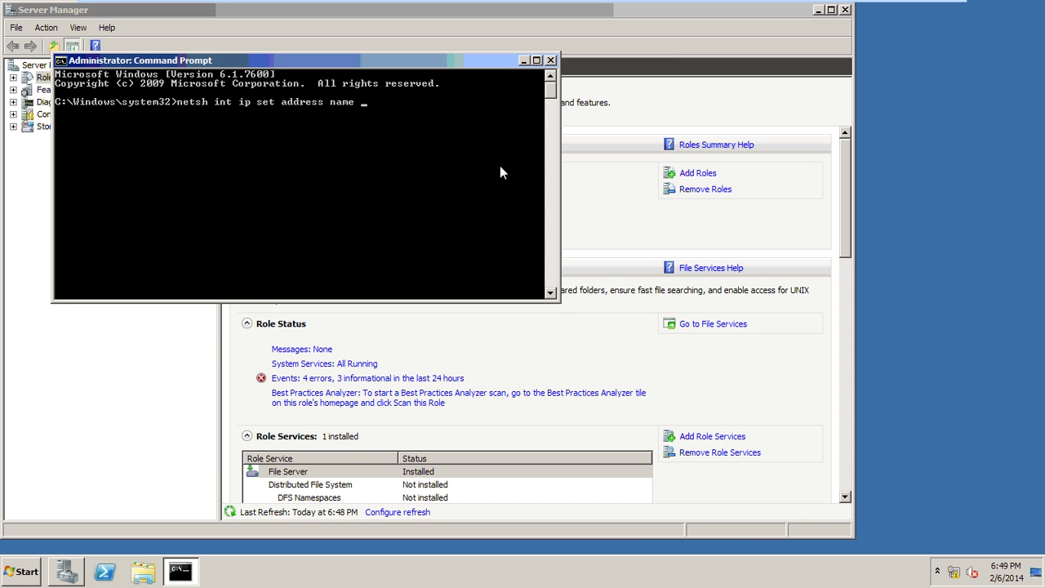
{"action": "type", "text": "Local Area Connectoin"}
{"action": "key", "text": "BackSpace"}
{"action": "key", "text": "BackSpace"}
{"action": "key", "text": "BackSpace"}
{"action": "type", "text": "ion\" static "}
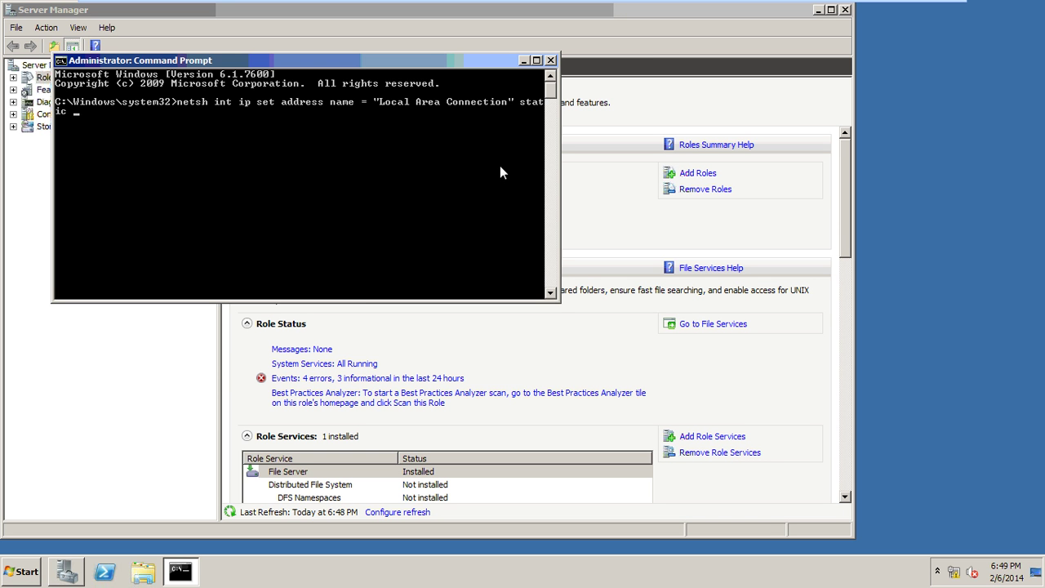
{"action": "type", "text": "192.168.100.10 255.255.22"}
{"action": "key", "text": "BackSpace"}
{"action": "key", "text": "BackSpace"}
{"action": "type", "text": "255.0"}
{"action": "key", "text": "Return"}
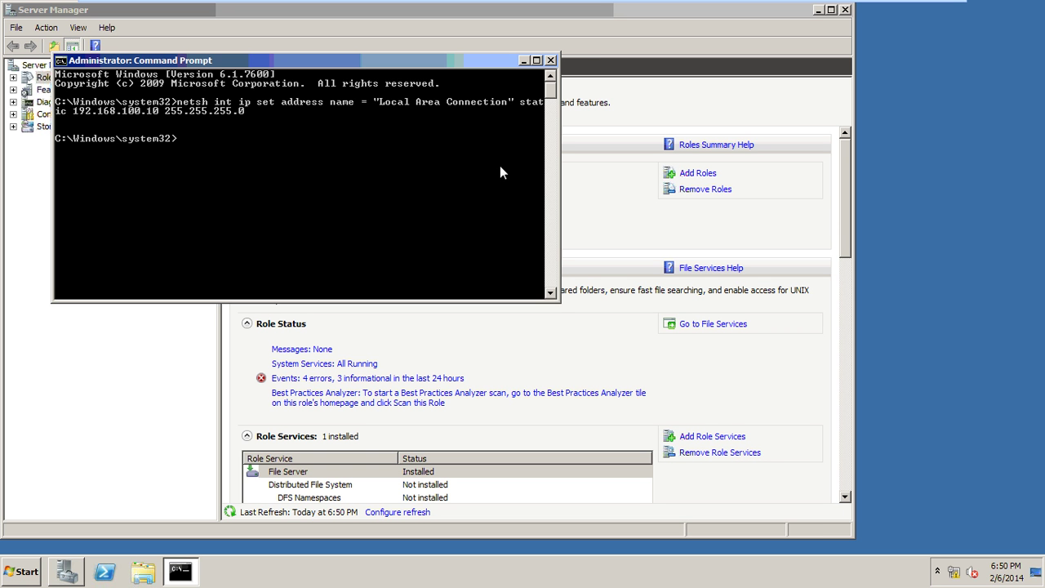
Step: Set Local Area Connection's static DNS server to 192.168.100.10 with netsh
{"action": "type", "text": "netsh"}
{"action": "type", "text": " int ip set dns \""}
{"action": "type", "text": "Local Area Connection\" static 192"}
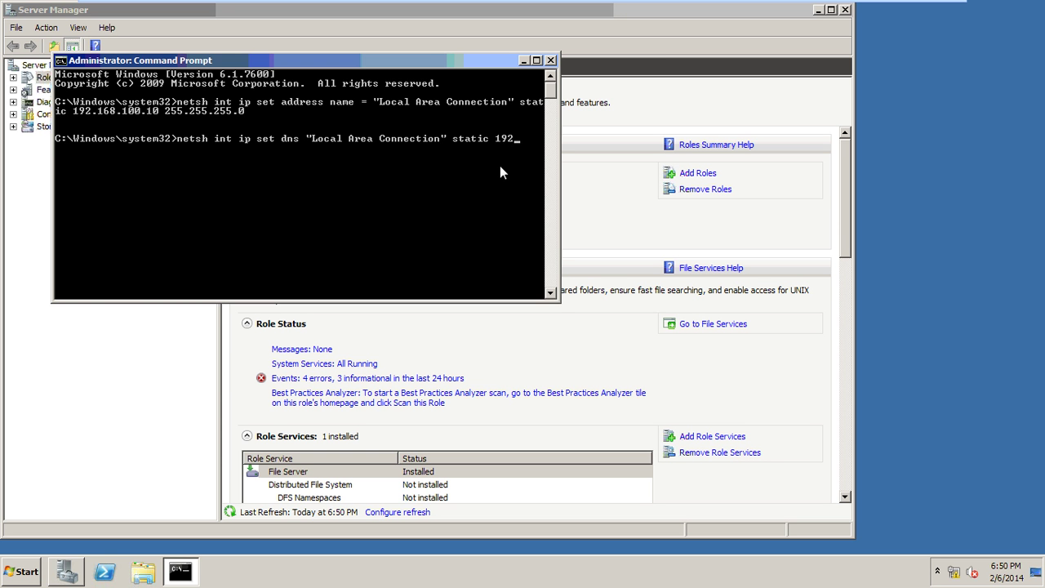
{"action": "type", "text": ".168.100.10"}
{"action": "key", "text": "Return"}
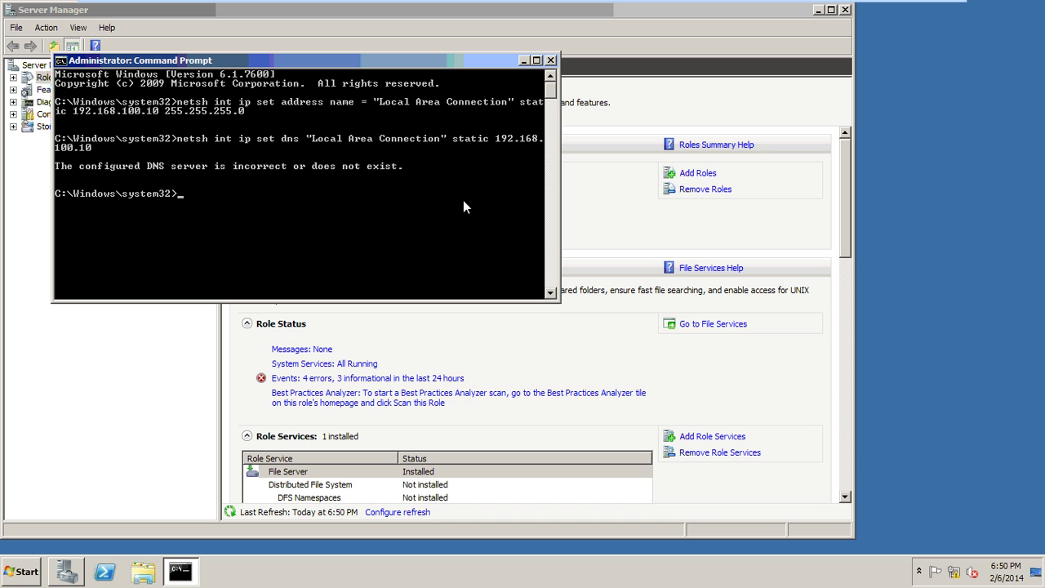
Step: Switch to the Server Core VM and unlock its session with Ctrl+Alt+Del and login
{"action": "double_click", "coordinate": [637, 14]}
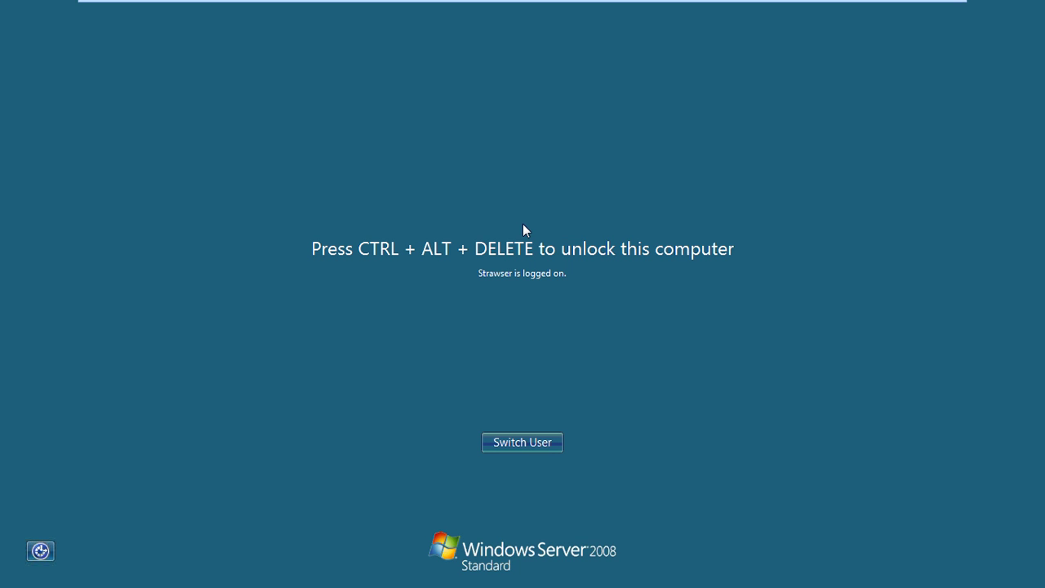
{"action": "key", "text": "ctrl+alt+Delete"}
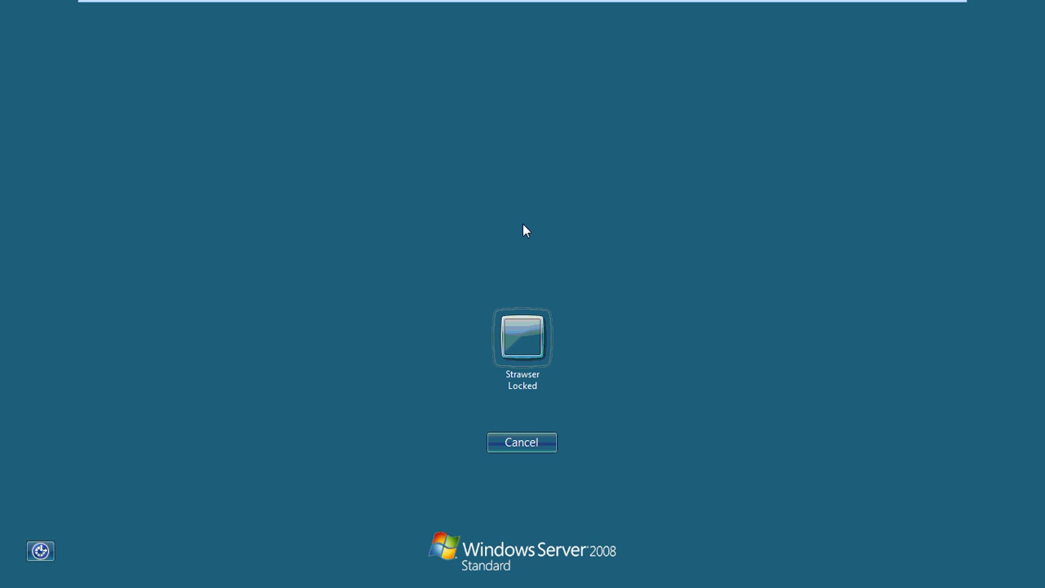
{"action": "left_click", "coordinate": [522, 336]}
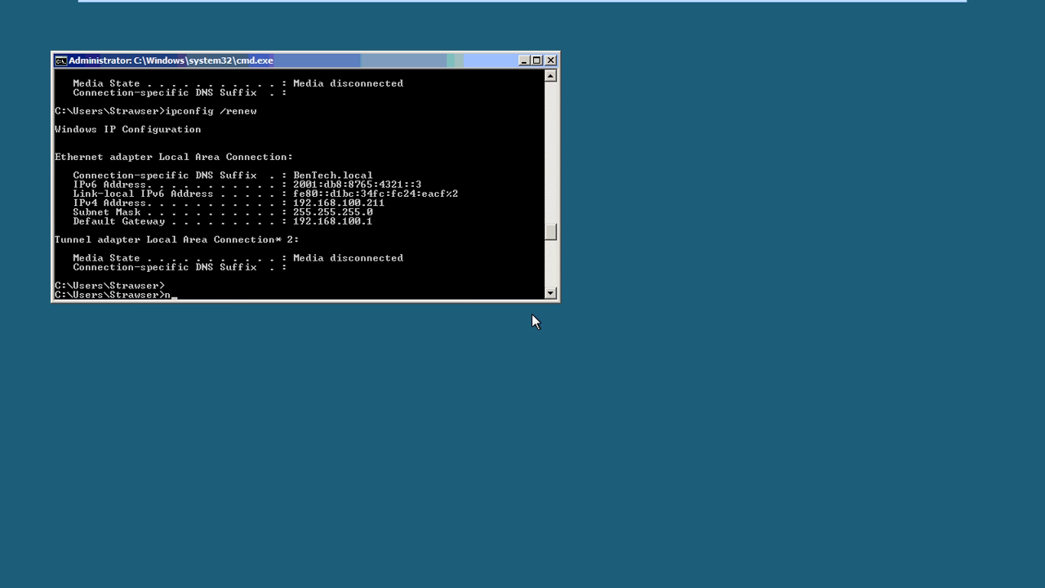
Step: Set the Core server's Local Area Connection to static 192.168.100.20, mask 255.255.255.0
{"action": "type", "text": "etsh"}
{"action": "type", "text": " int ip"}
{"action": "type", "text": " set address name=\"Local Area Conn"}
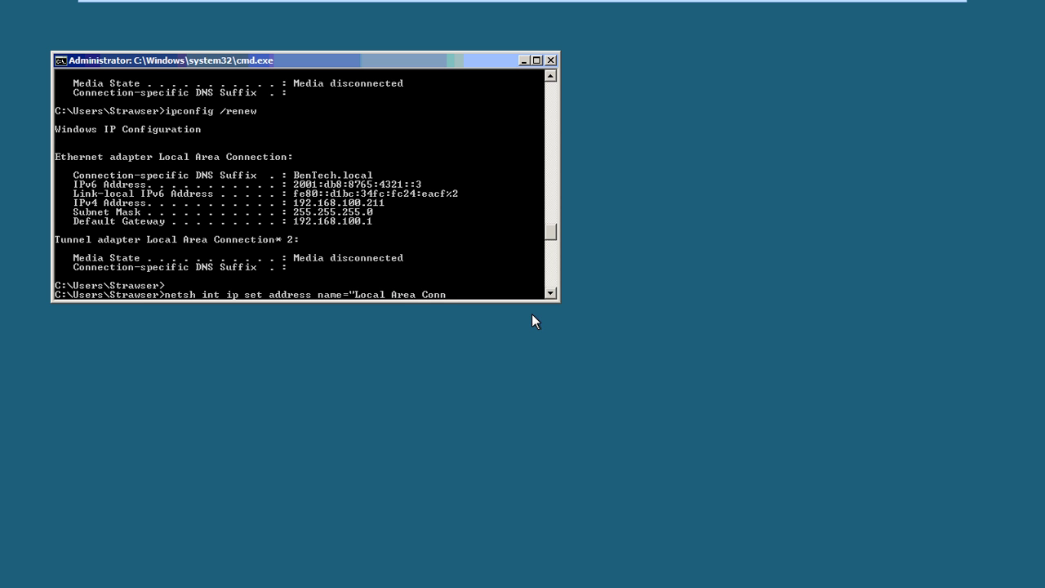
{"action": "type", "text": "ction\" static 192.1"}
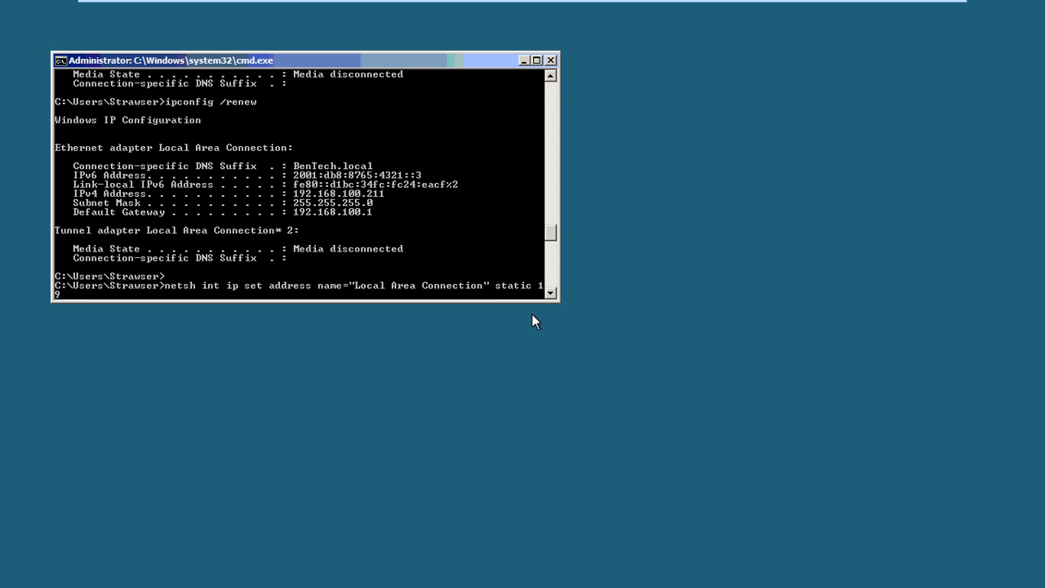
{"action": "type", "text": "68.100.20"}
{"action": "type", "text": " 255.255.255.0"}
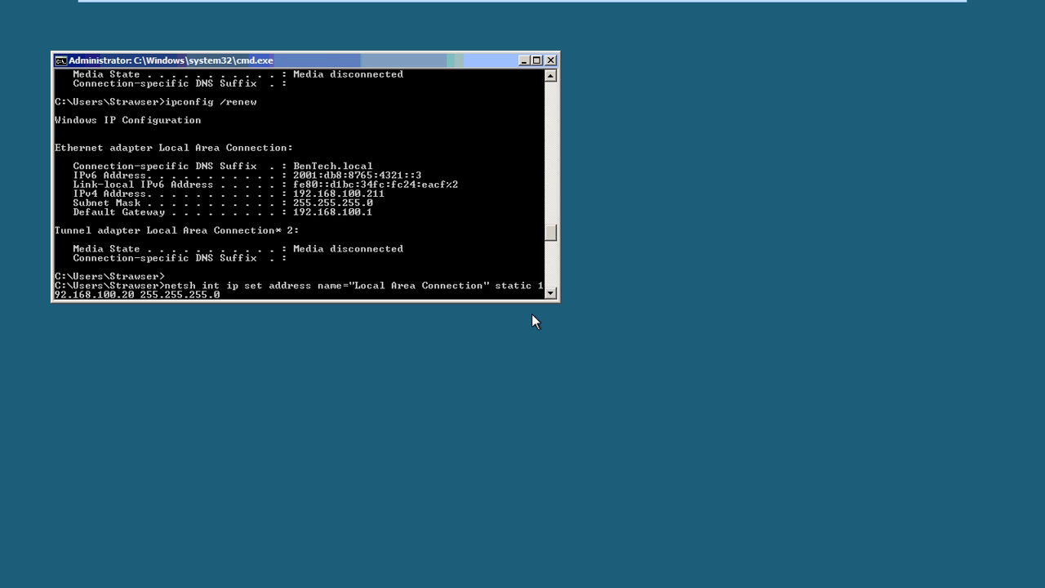
{"action": "key", "text": "Return"}
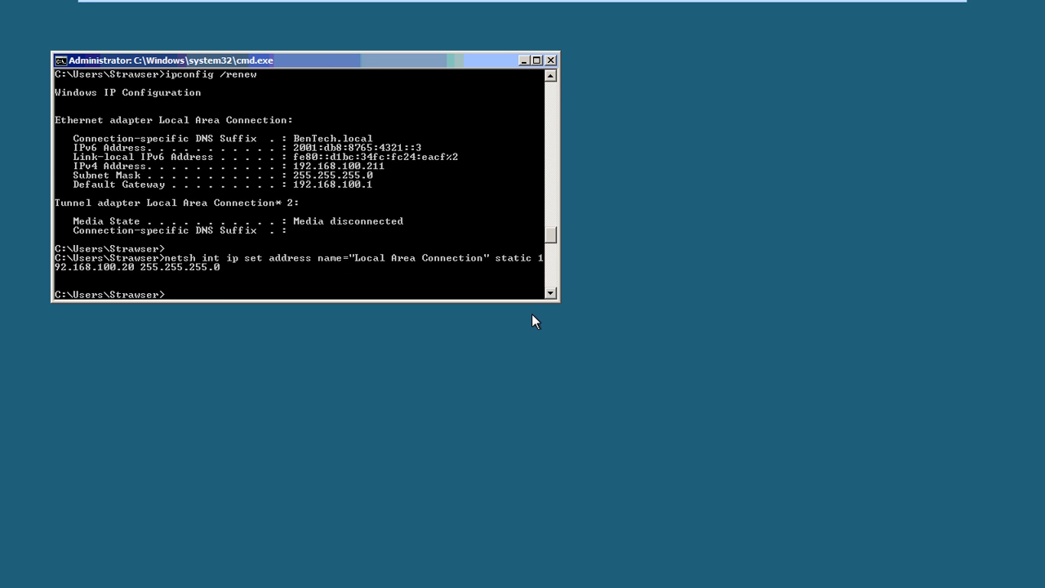
Step: Verify the new static address and disabled DHCP with ipconfig and ipconfig /all
{"action": "type", "text": "ipconfig"}
{"action": "key", "text": "Return"}
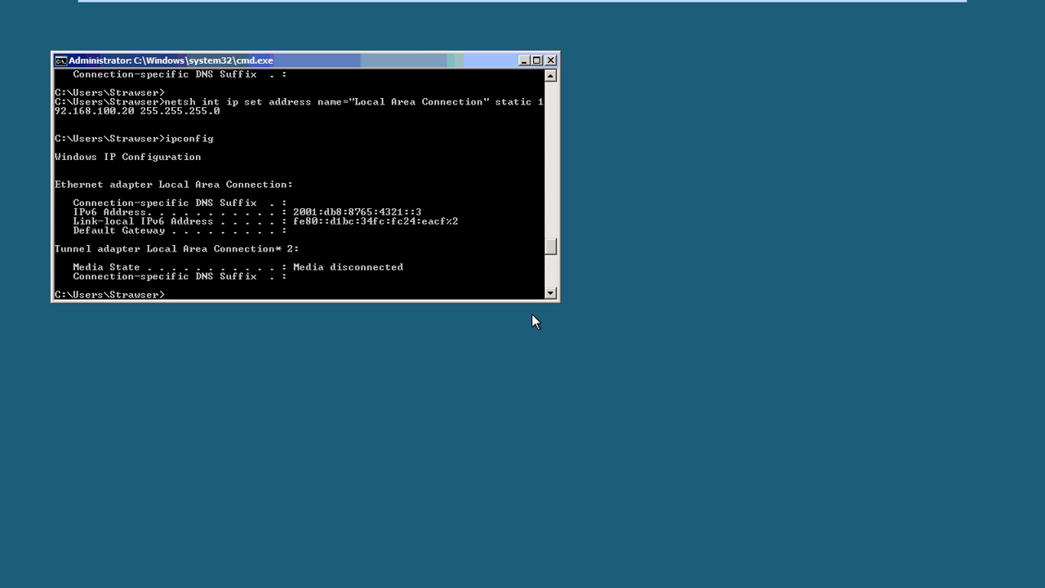
{"action": "type", "text": "ipconfig /all"}
{"action": "key", "text": "Return"}
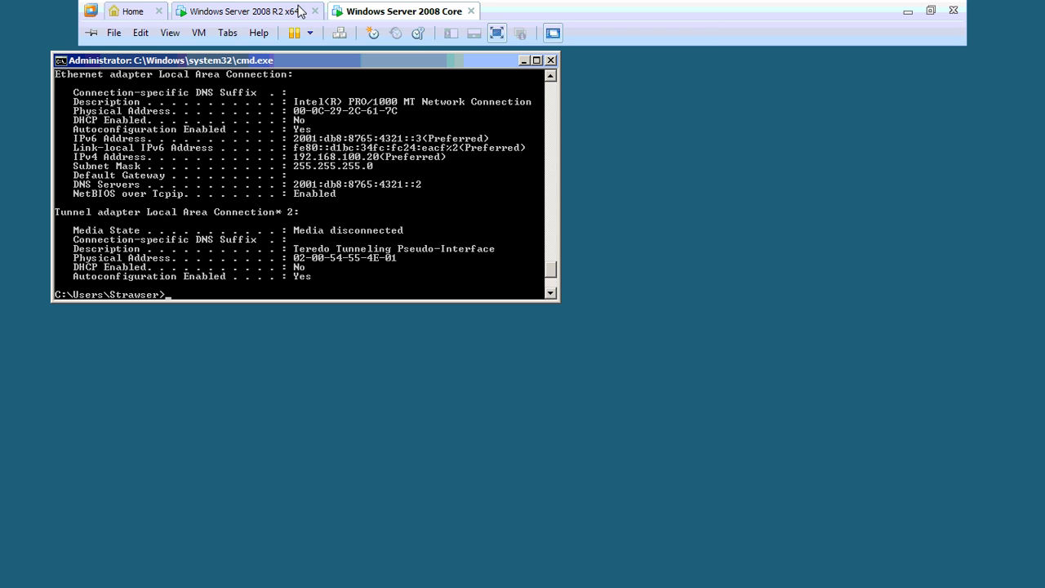
Step: On the R2 server, check ipconfig /all shows IP and DNS 192.168.100.10, then close cmd
{"action": "left_click", "coordinate": [282, 12]}
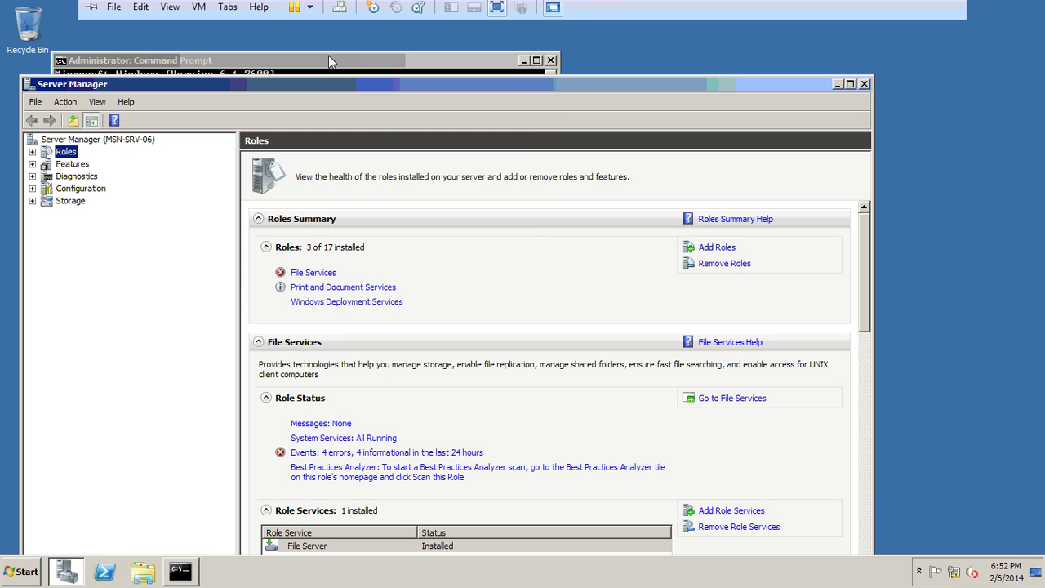
{"action": "type", "text": "ip"}
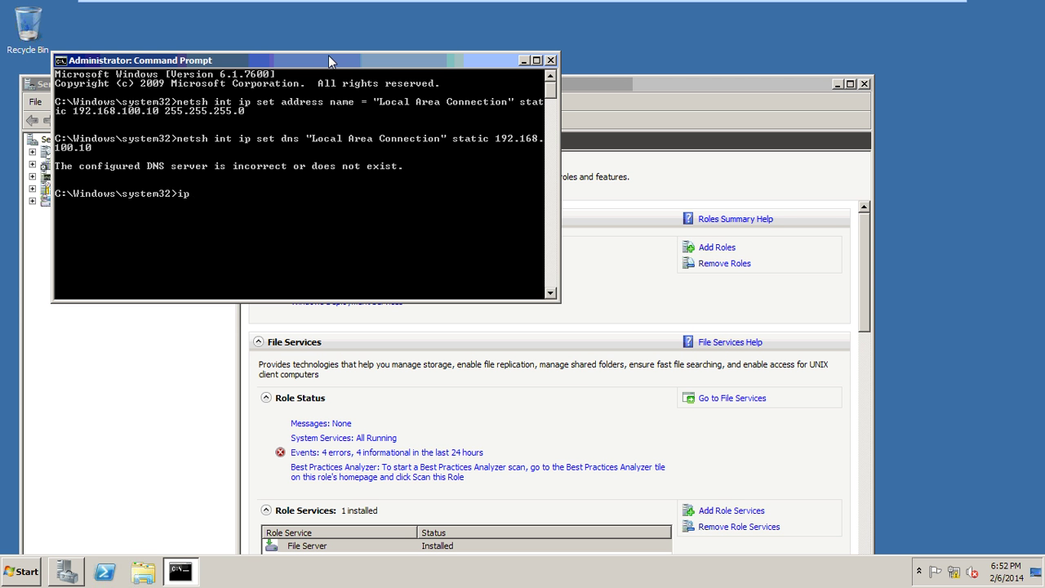
{"action": "type", "text": "onfig /all"}
{"action": "key", "text": "Return"}
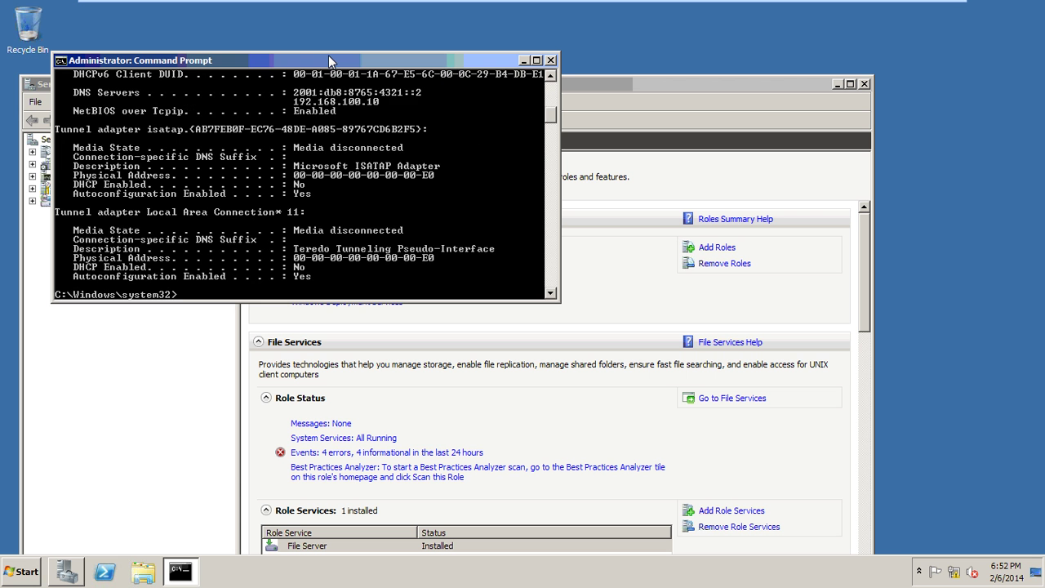
{"action": "scroll", "coordinate": [357, 188], "scroll_direction": "up", "scroll_amount": 1}
{"action": "scroll", "coordinate": [357, 188], "scroll_direction": "up", "scroll_amount": 2}
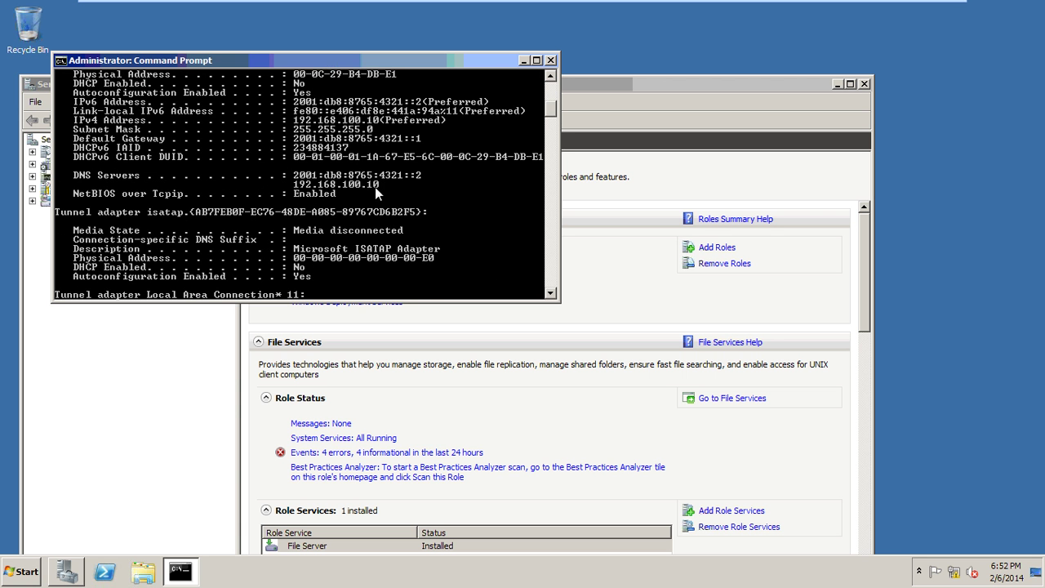
{"action": "scroll", "coordinate": [357, 188], "scroll_direction": "up", "scroll_amount": 1}
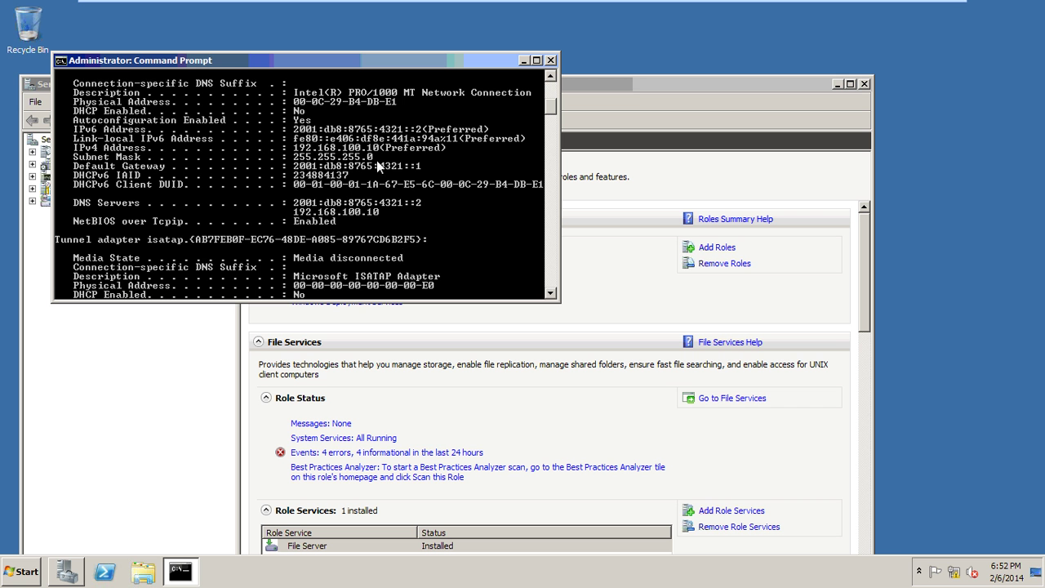
{"action": "scroll", "coordinate": [385, 149], "scroll_direction": "up", "scroll_amount": 2}
{"action": "scroll", "coordinate": [388, 149], "scroll_direction": "up", "scroll_amount": 1}
{"action": "scroll", "coordinate": [399, 147], "scroll_direction": "up", "scroll_amount": 5}
{"action": "scroll", "coordinate": [398, 147], "scroll_direction": "up", "scroll_amount": 1}
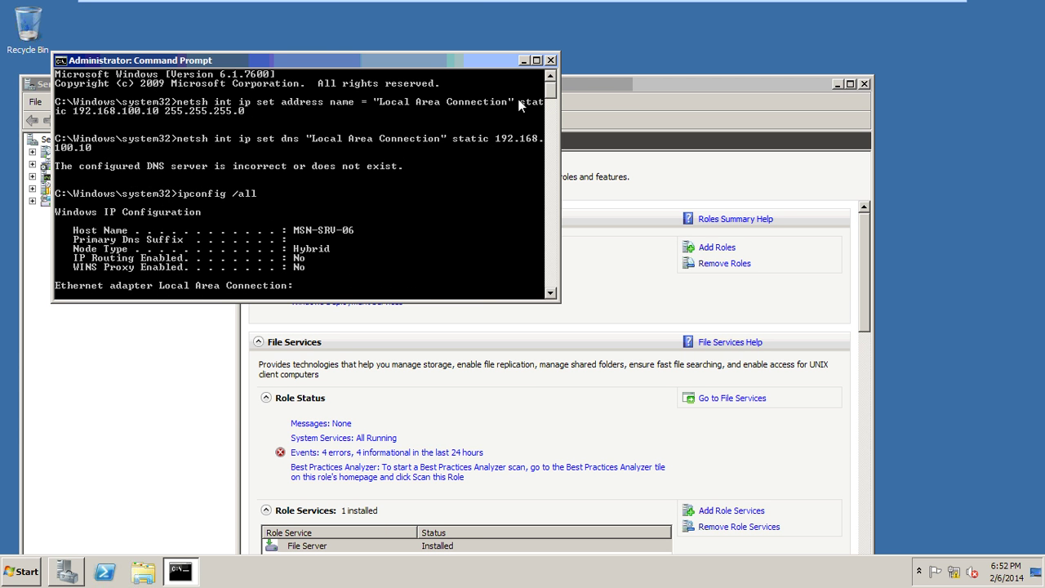
{"action": "left_click", "coordinate": [551, 60]}
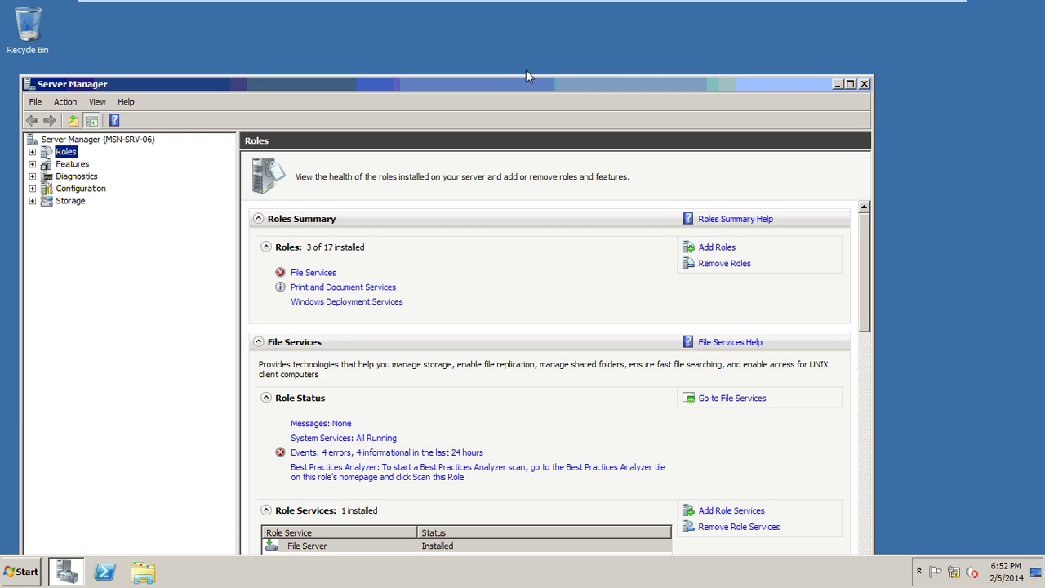
Step: Move the Server Manager window up and right, then close it to leave an empty desktop
{"action": "mouse_move", "coordinate": [515, 74]}
{"action": "left_mouse_down"}
{"action": "mouse_move", "coordinate": [556, 16]}
{"action": "mouse_move", "coordinate": [564, 26]}
{"action": "left_mouse_up"}
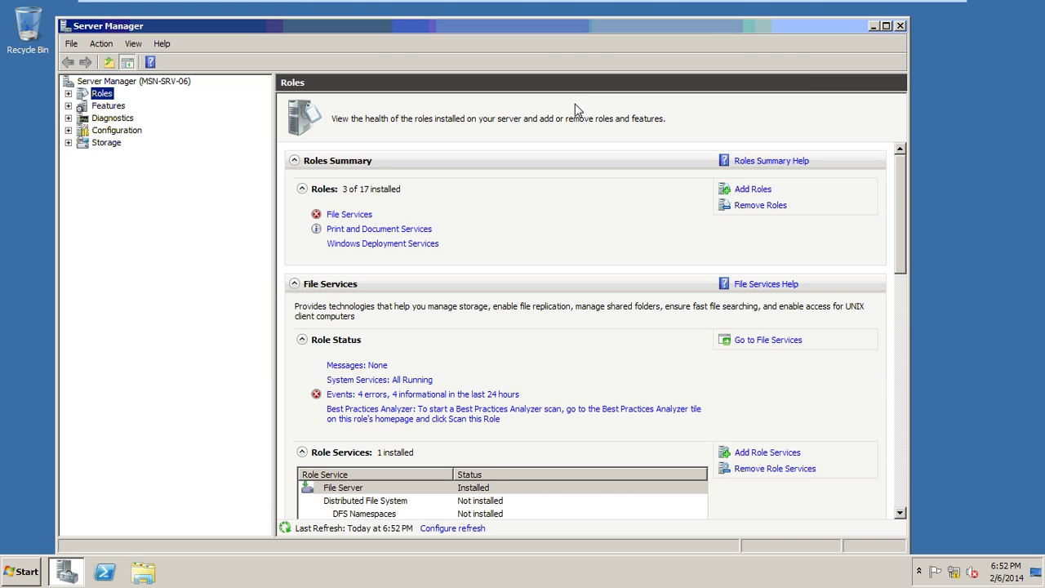
{"action": "left_click", "coordinate": [901, 26]}
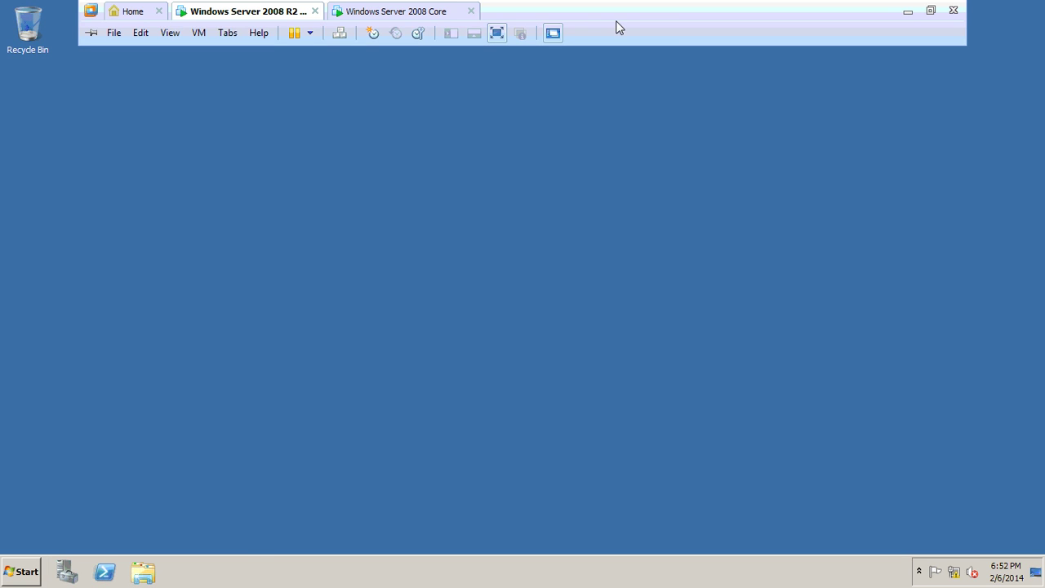